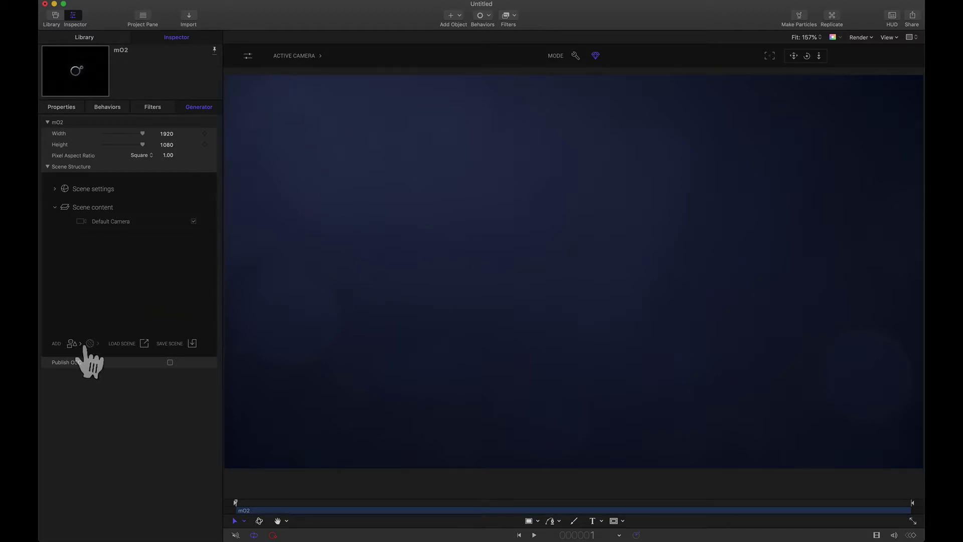
- Add a Sphere primitive to the mO2 scene
left_click(73, 343)
mouse_move(146, 373)
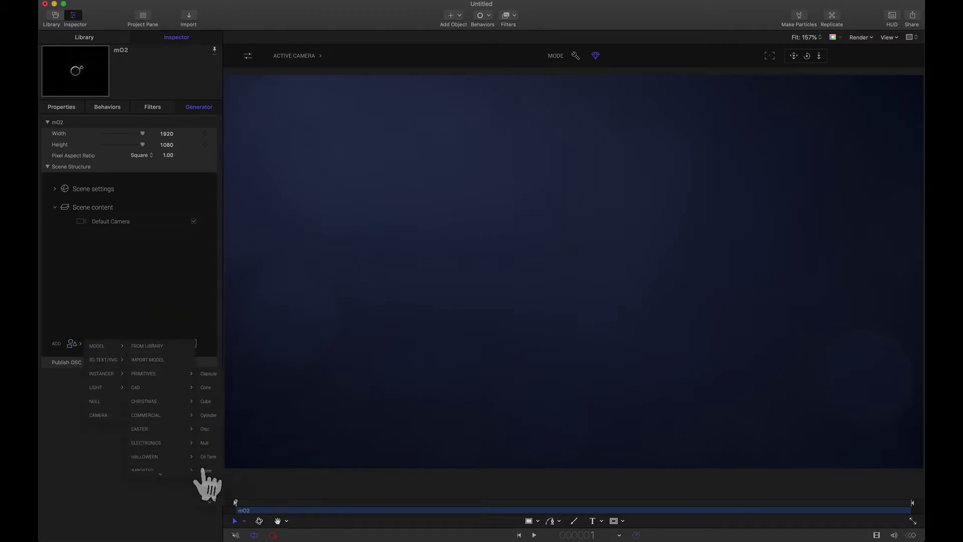
left_click(207, 472)
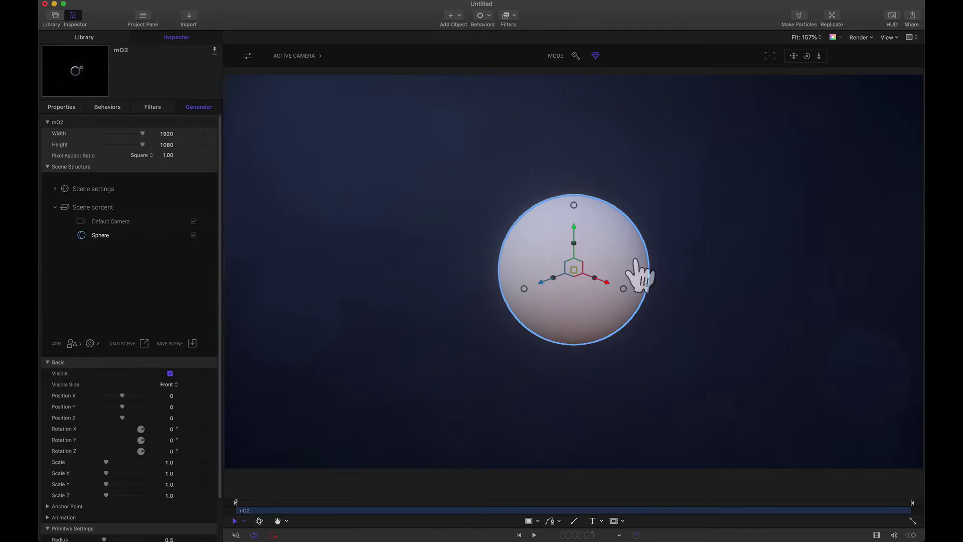
- View the scene through the Perspective camera, dollied back so the sphere looks smaller
left_click(300, 56)
left_click(295, 88)
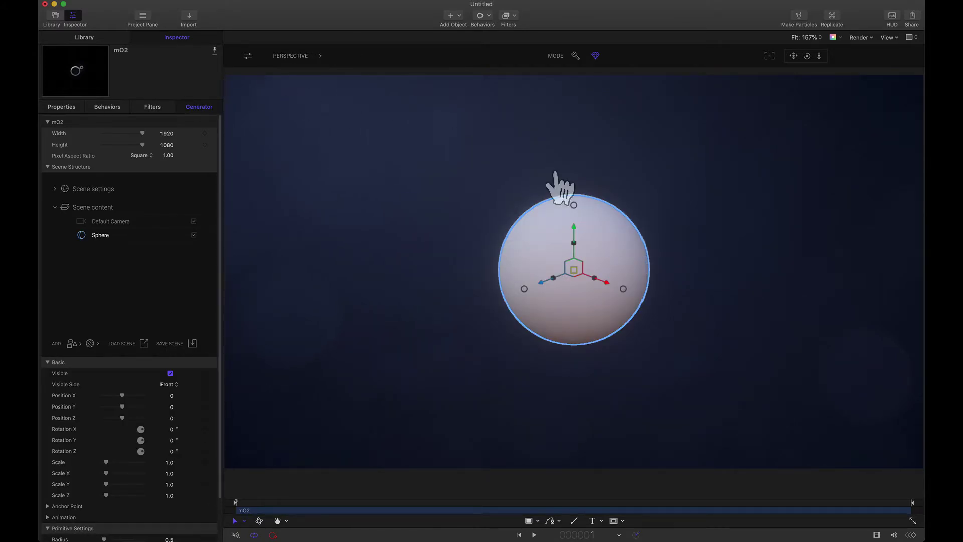
left_click_drag(819, 56, 753, 64)
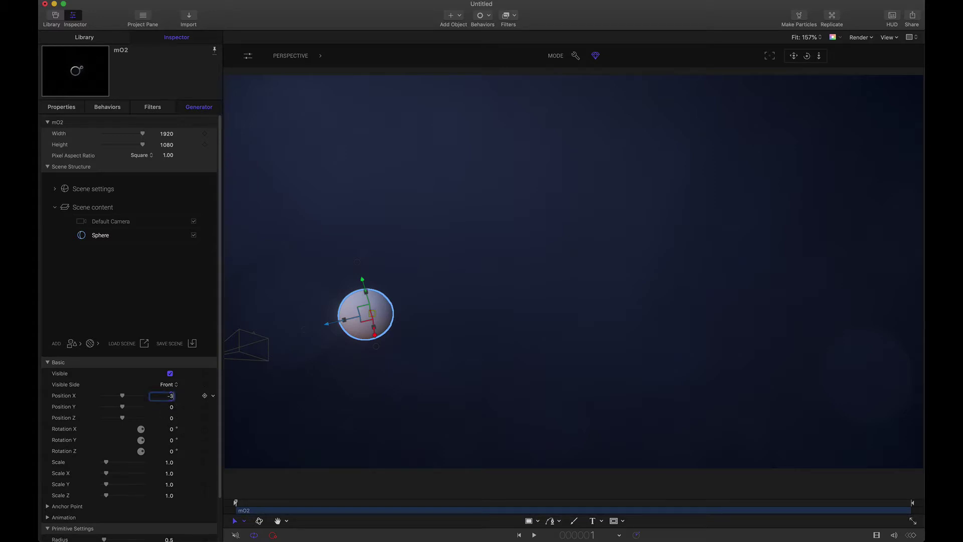
- Set the sphere to Position X -3, and duplicate it with the copy at Position X 3
key("Return")
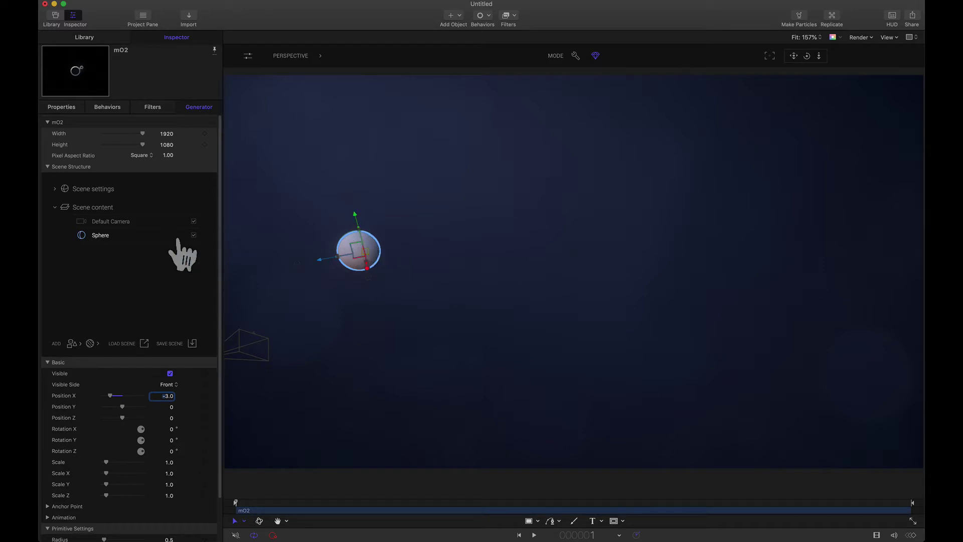
right_click(100, 240)
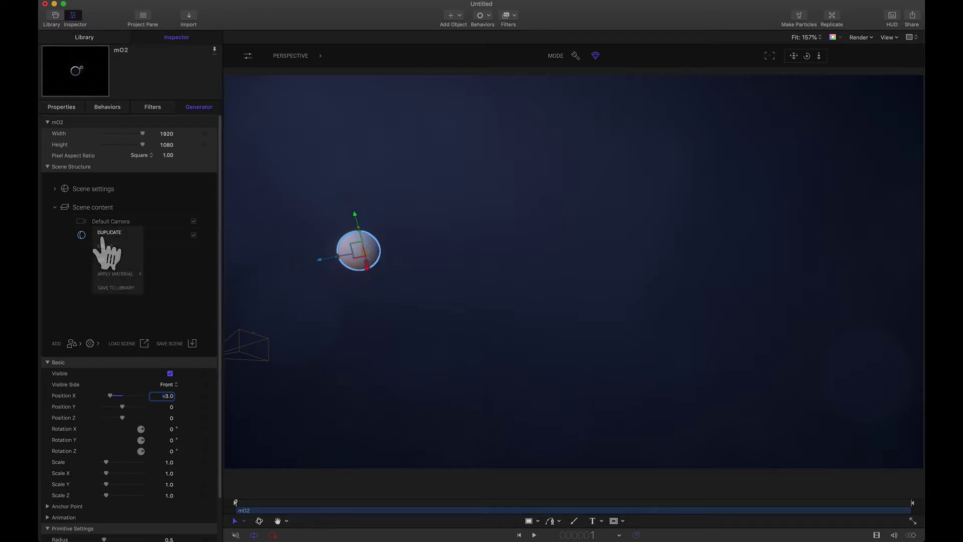
left_click(103, 254)
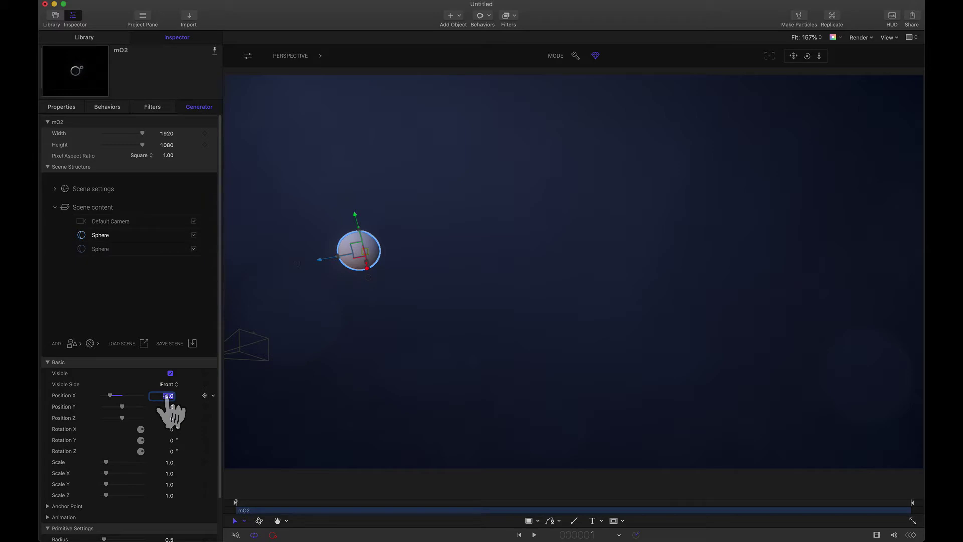
type("3")
key("Return")
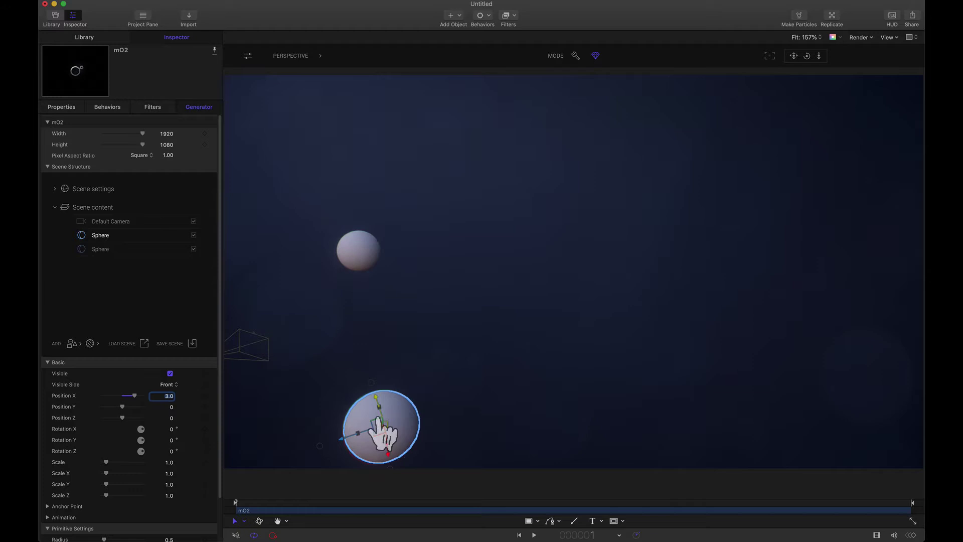
- Combine both spheres into a single Group and collapse it
left_click(102, 249)
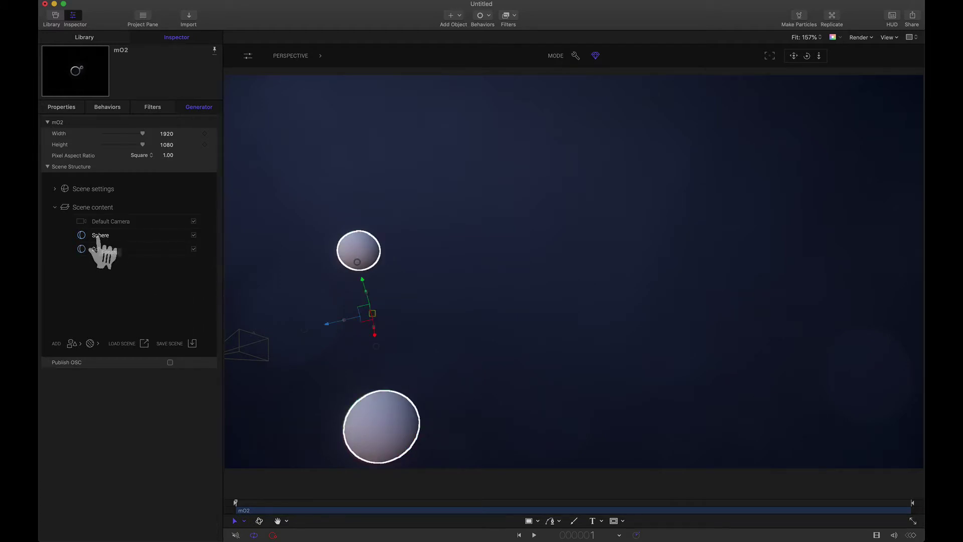
right_click(97, 237)
left_click(104, 246)
left_click_drag(116, 264, 78, 251)
left_click(72, 235)
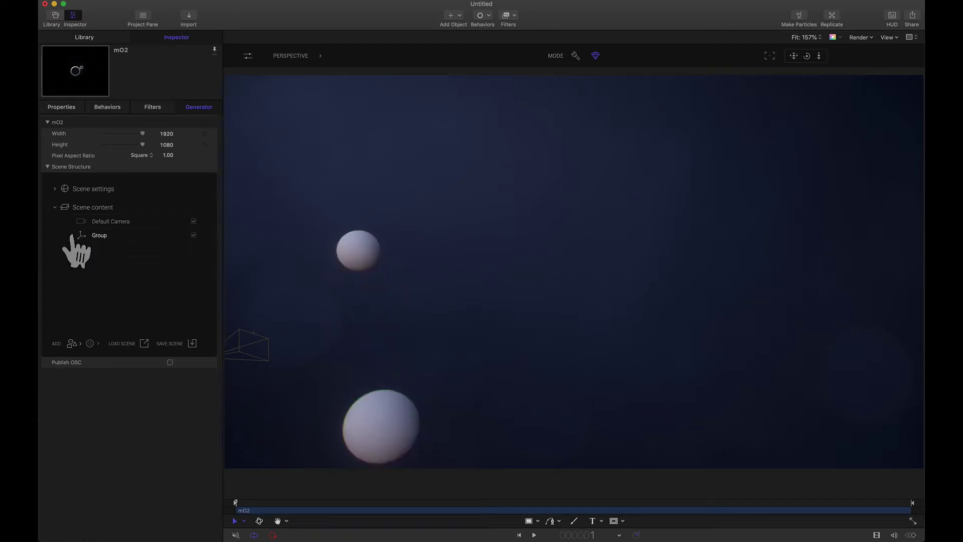
- Add a Linear Instancer and nest the sphere Group inside it
left_click(73, 344)
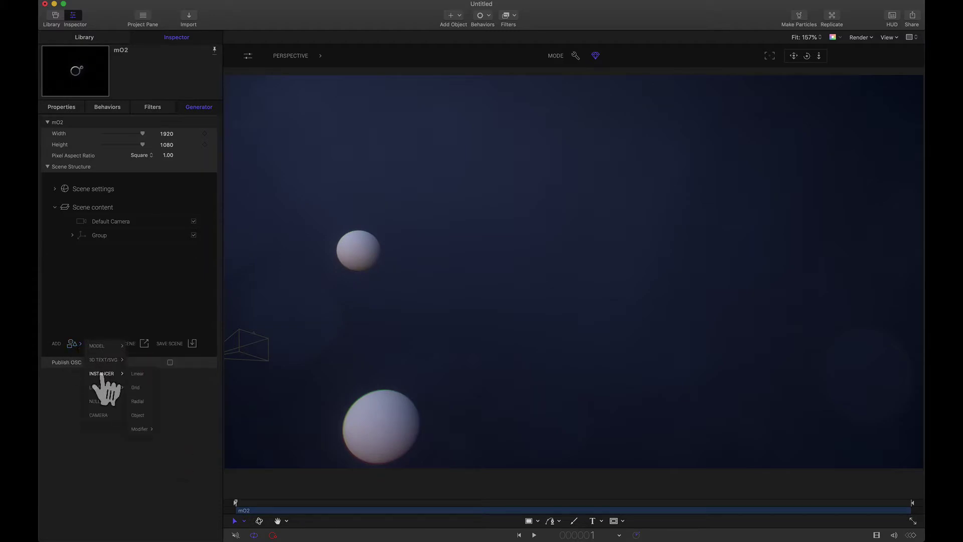
left_click(146, 392)
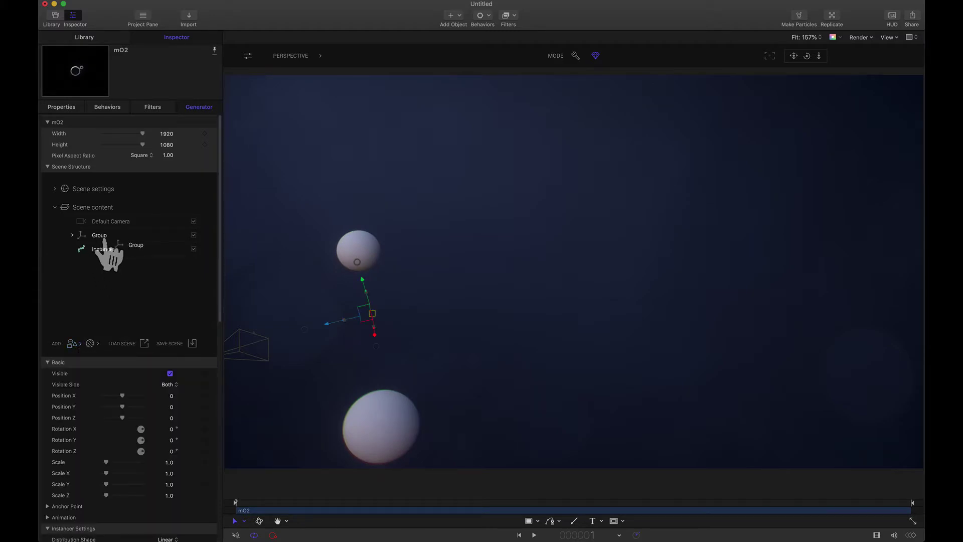
left_click_drag(104, 242, 103, 251)
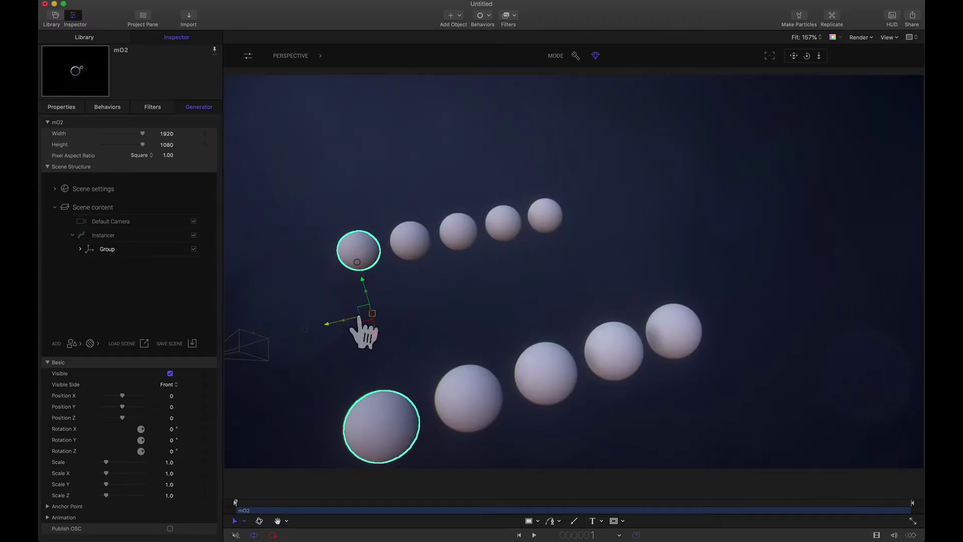
- Set the instancer's Count to 300 so the spheres merge into tubes
left_click(100, 234)
scroll(186, 399, "down", 10)
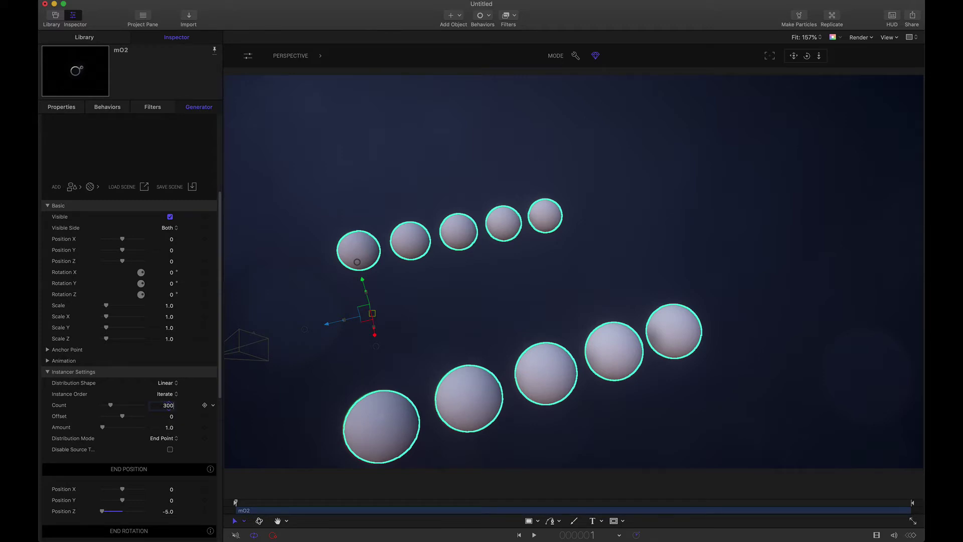
key("Return")
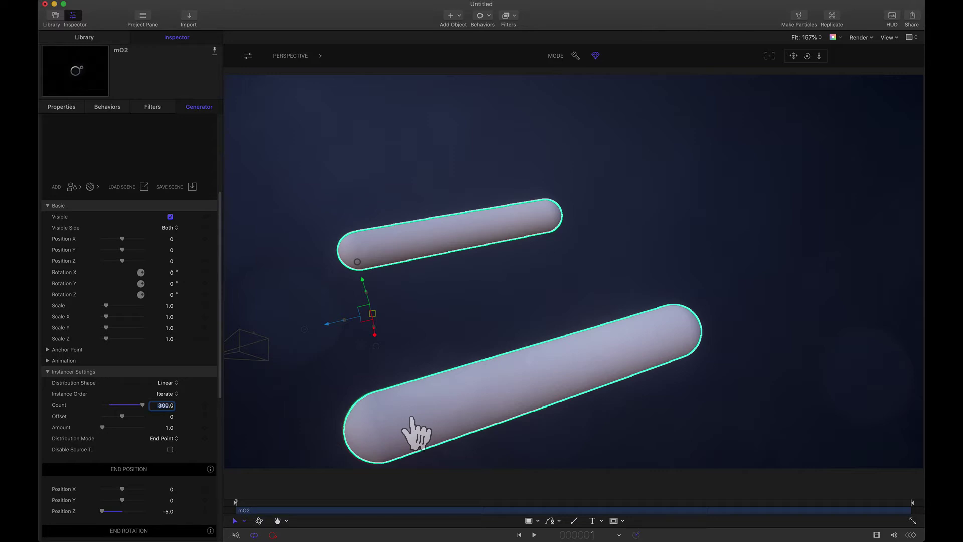
- Set the instancer's End Position Z to -30 and reframe the lengthened tubes
left_click(167, 512)
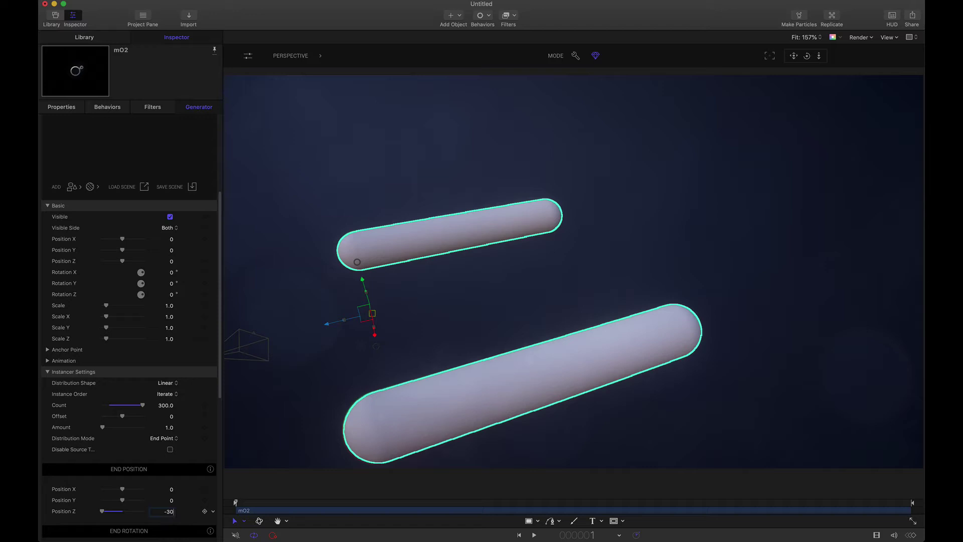
key("Return")
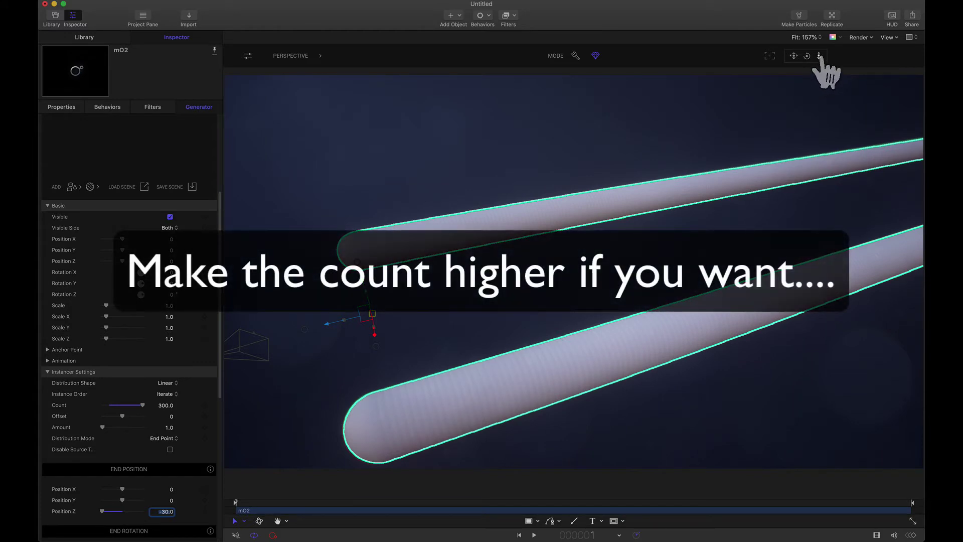
left_click_drag(819, 56, 793, 56)
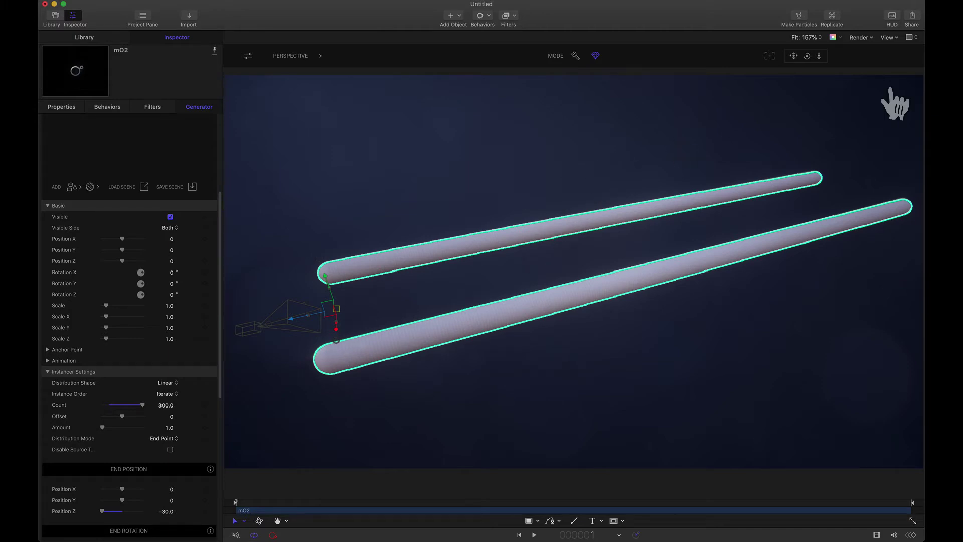
left_click_drag(793, 56, 795, 64)
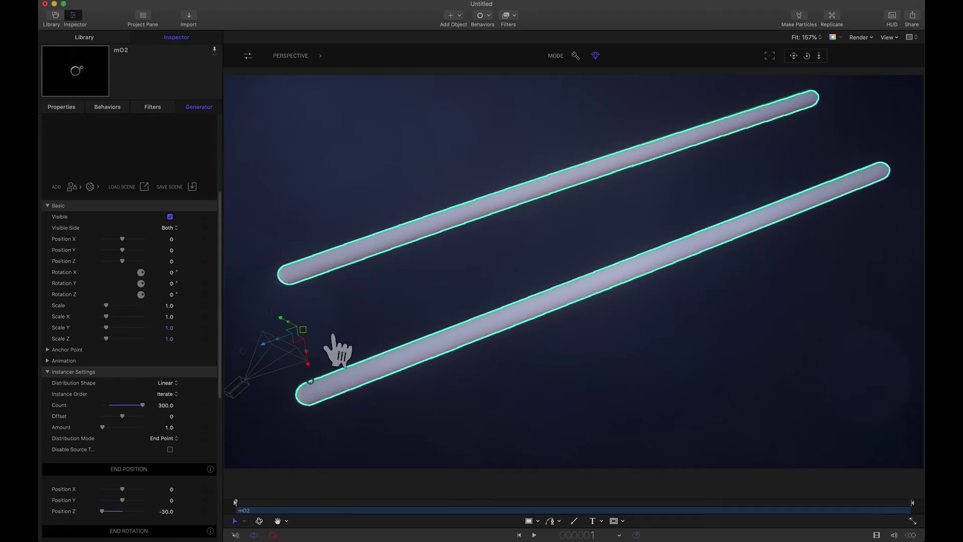
scroll(128, 484, "down", 5)
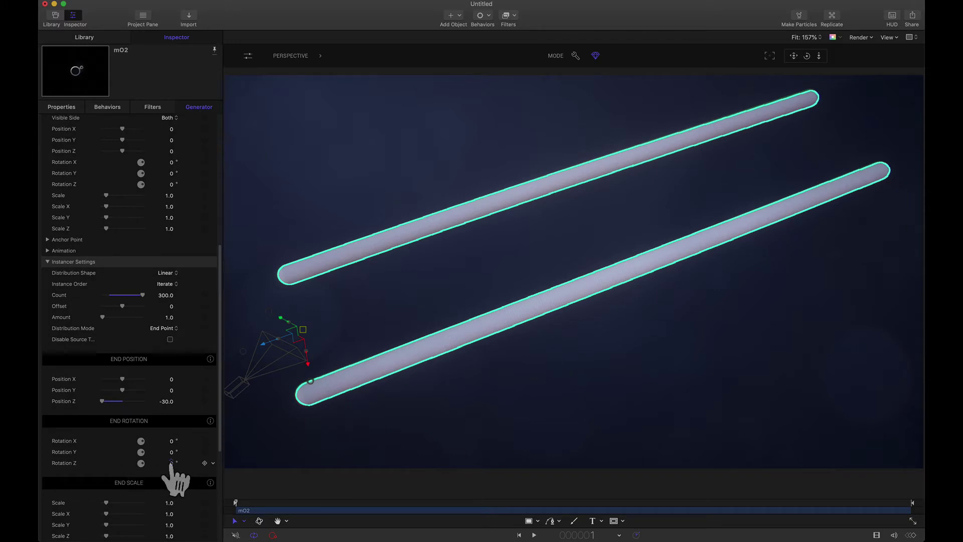
left_click_drag(171, 464, 306, 463)
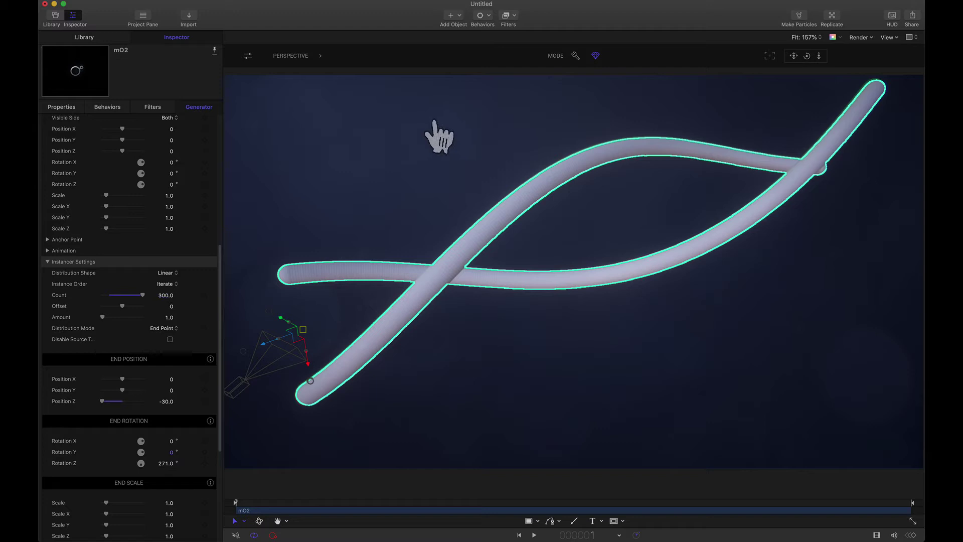
mouse_move(807, 55)
left_mouse_down()
mouse_move(823, 59)
mouse_move(812, 70)
left_mouse_up()
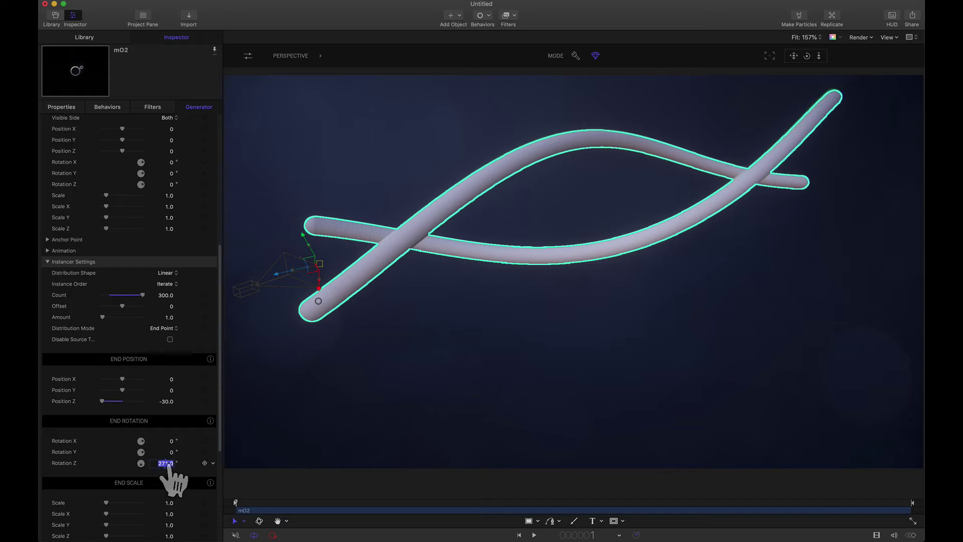
key("Return")
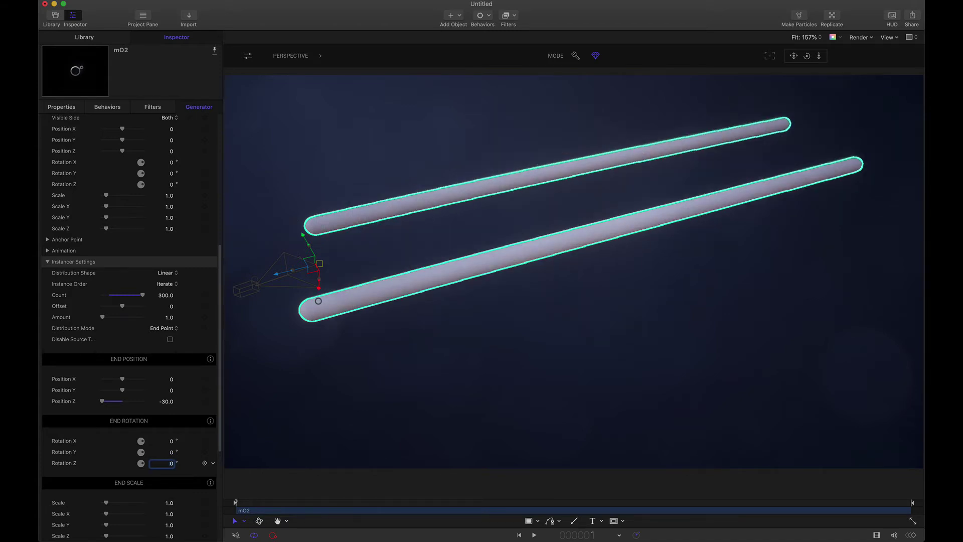
- Keyframe End Rotation Z at 0 on frame 1 and 360 on frame 300, then play
left_click(876, 535)
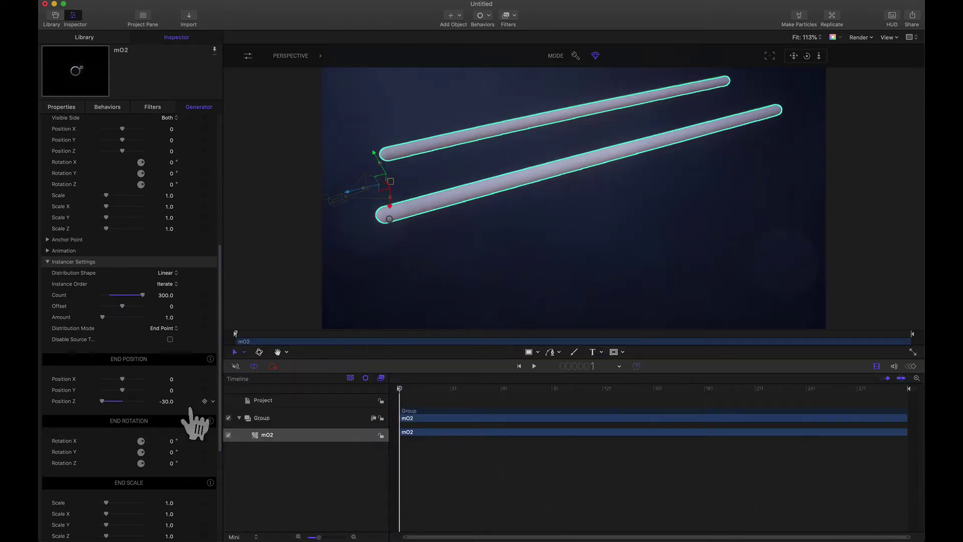
left_click(204, 463)
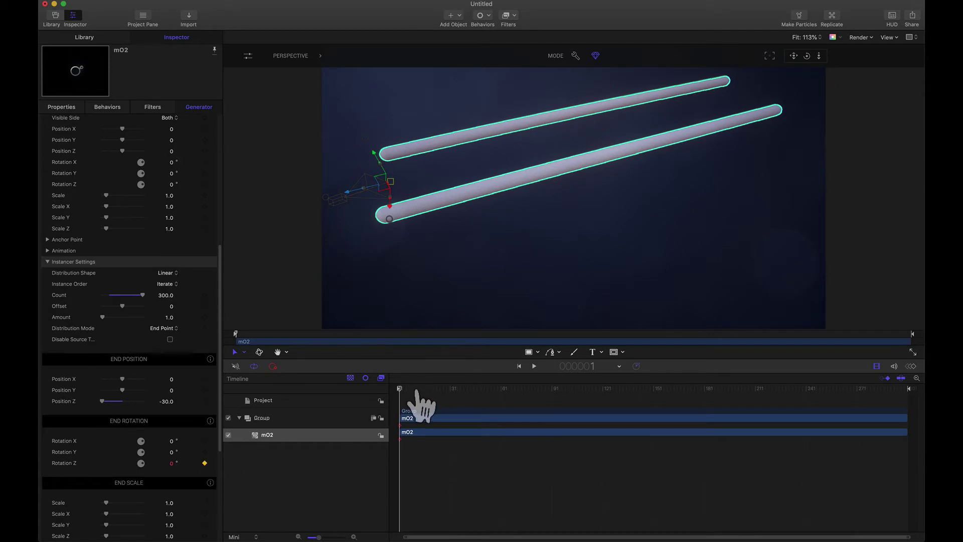
left_click_drag(416, 396, 907, 462)
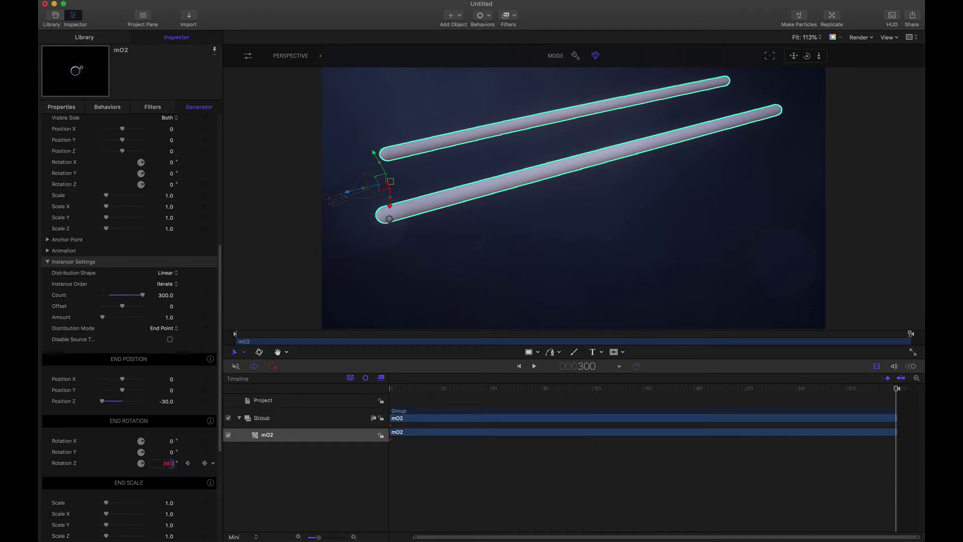
key("Return")
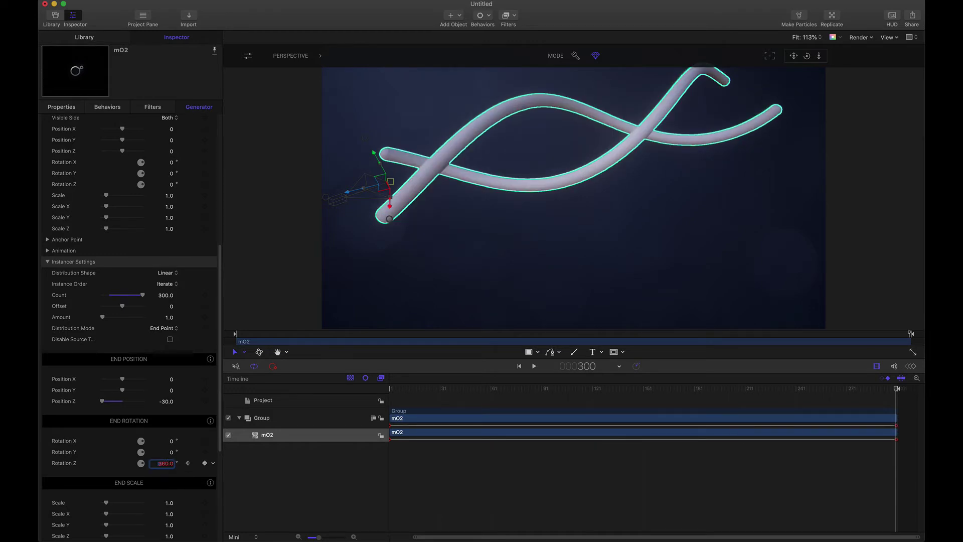
left_click(533, 366)
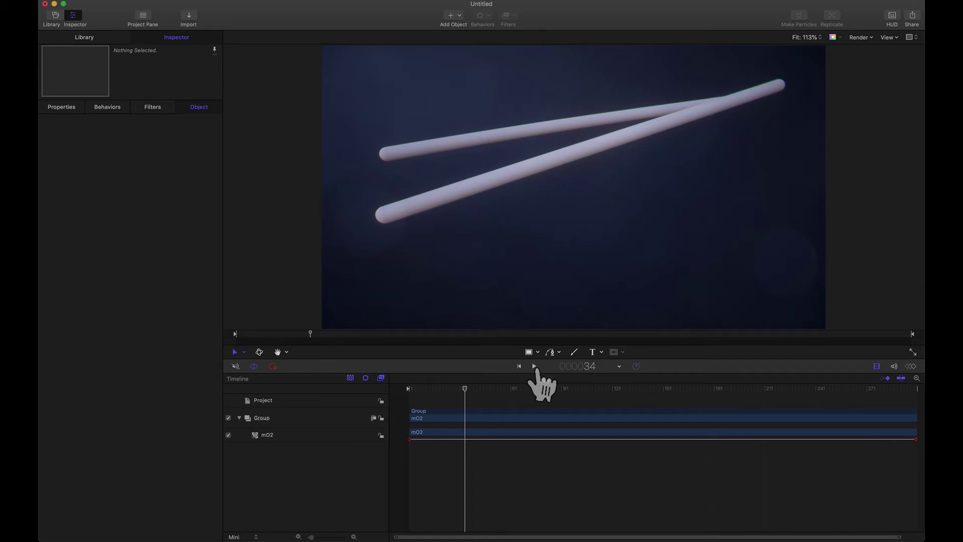
- Scrub back to an earlier frame and add a Cylinder primitive
left_click(435, 270)
left_click_drag(522, 389, 387, 404)
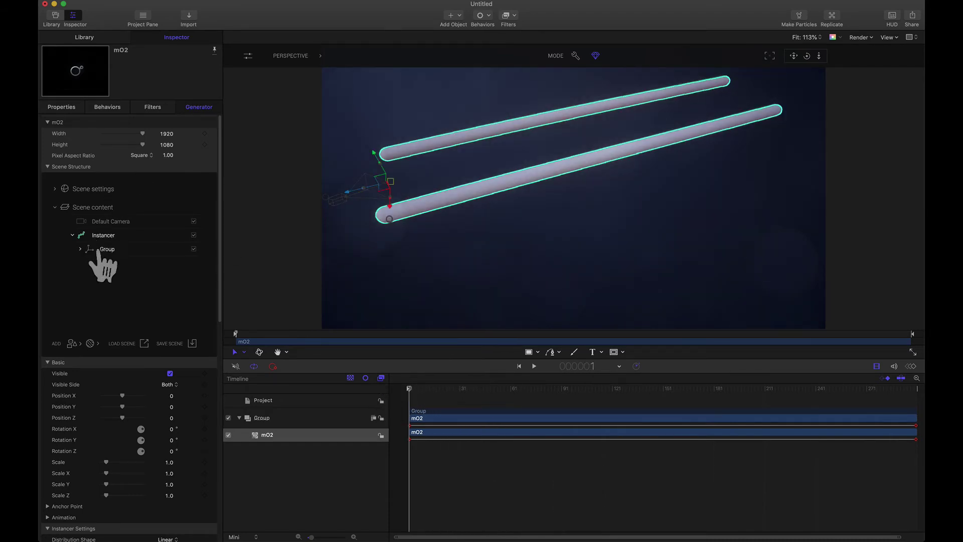
left_click(73, 345)
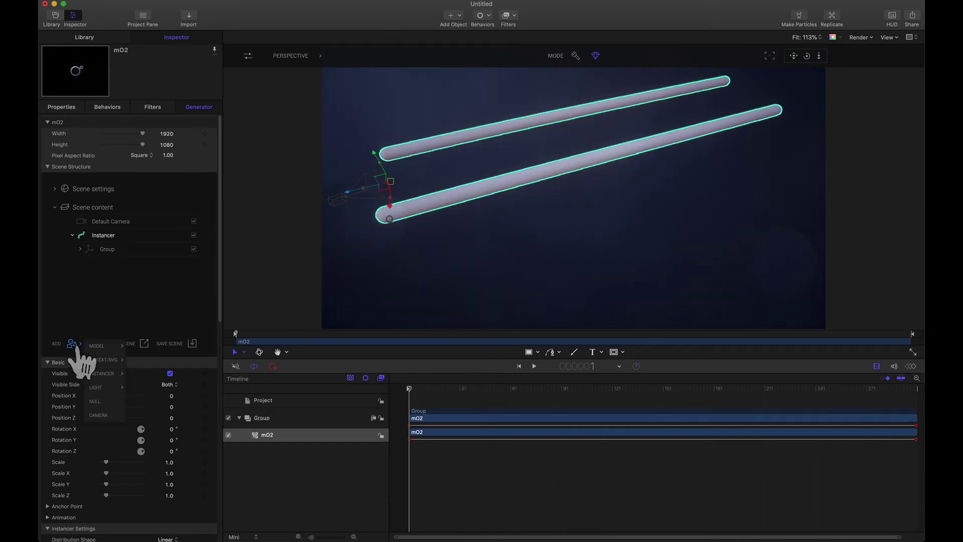
mouse_move(103, 373)
mouse_move(160, 375)
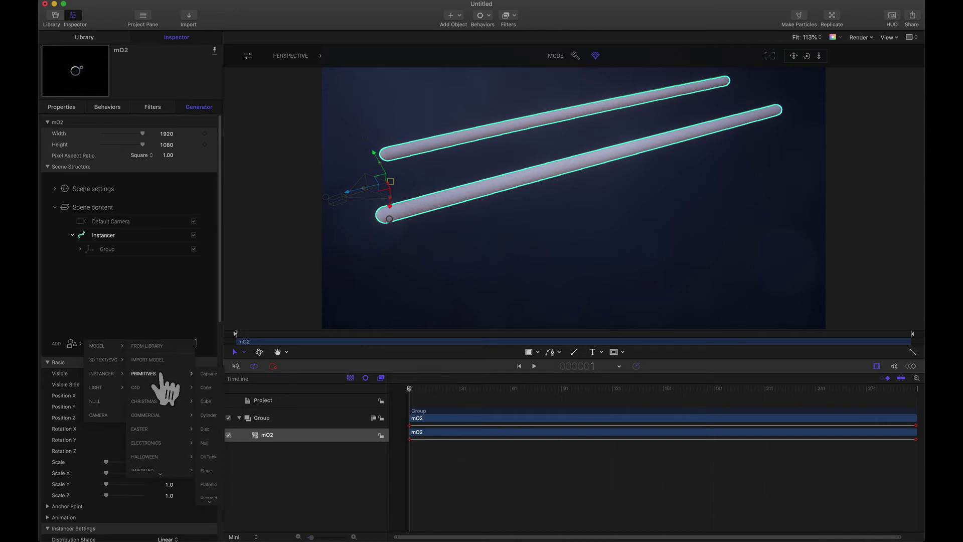
left_click(209, 416)
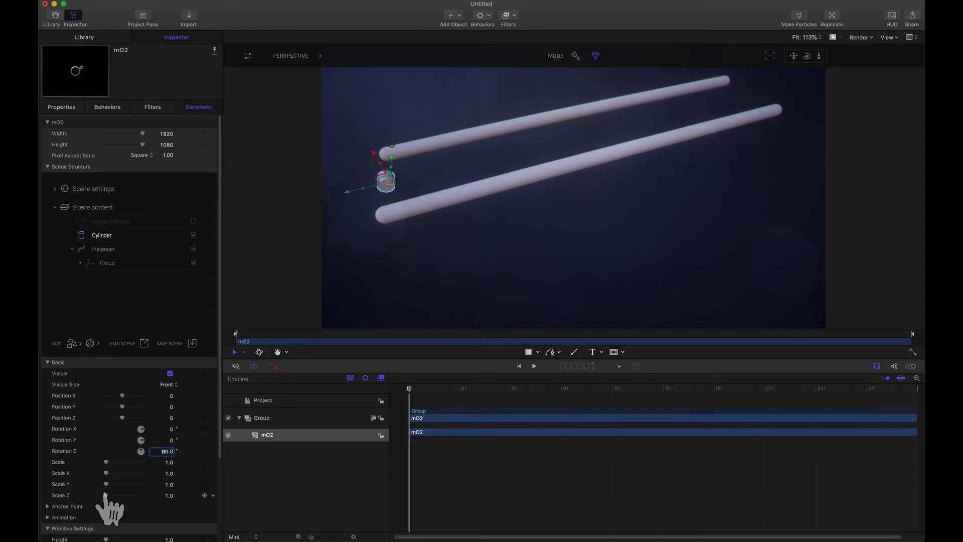
- Give the cylinder Rotation Z 90, Height 6 and Radius 0.25
scroll(150, 527, "down", 1)
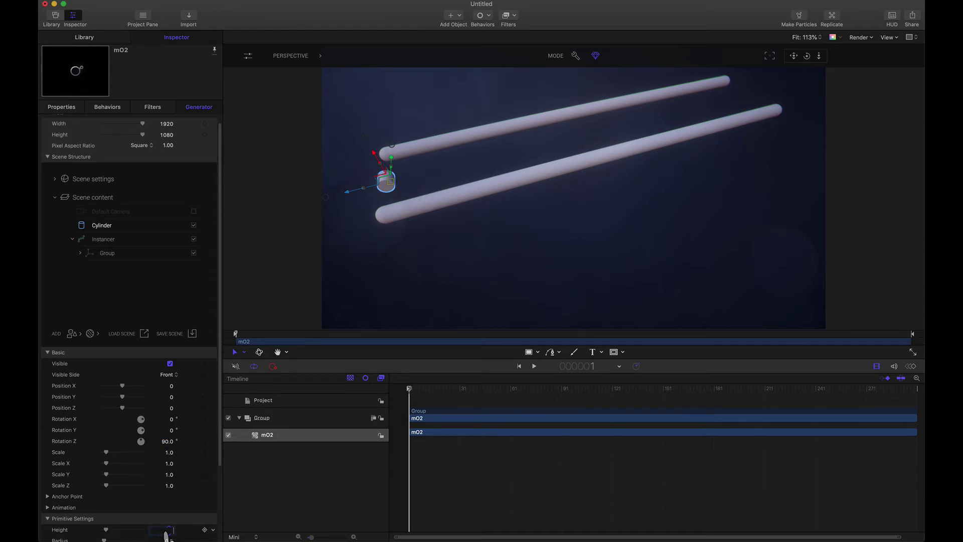
key("Return")
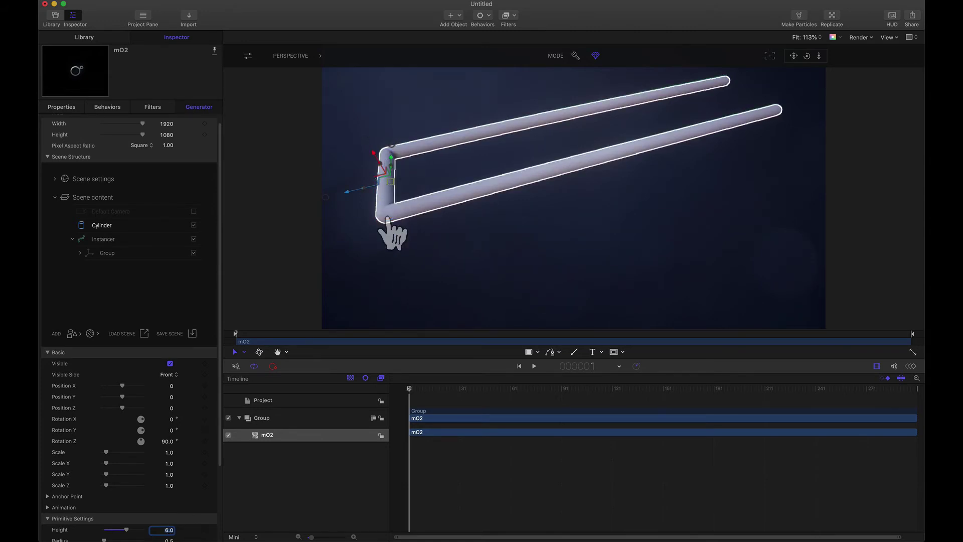
scroll(161, 451, "down", 3)
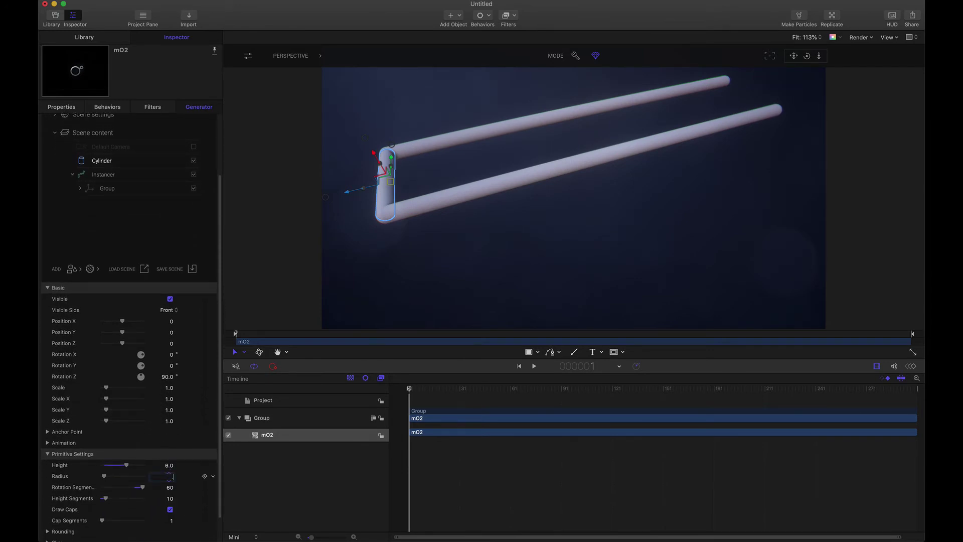
type("5")
key("Return")
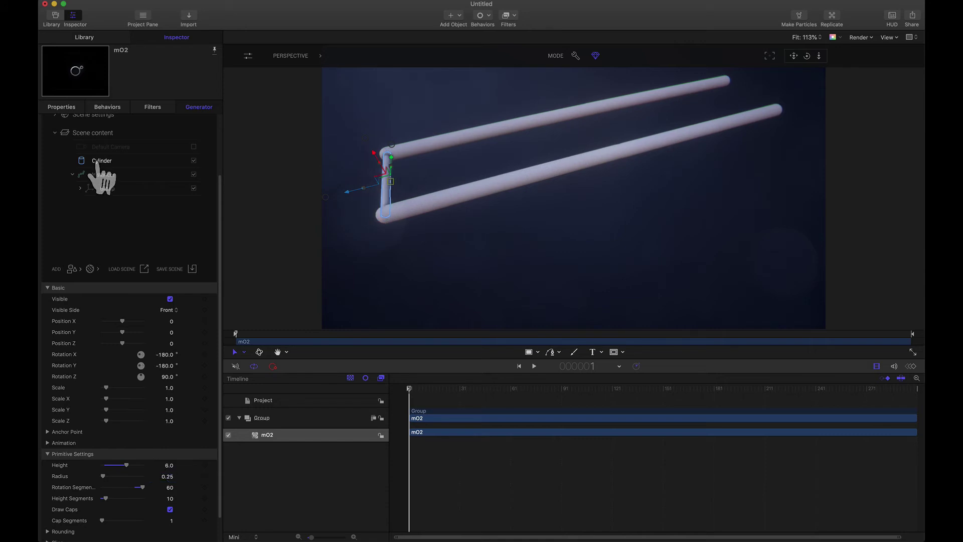
- Nest the Cylinder under a new second Instancer, repeating it as rungs, and select that instancer
left_click_drag(105, 180, 110, 186)
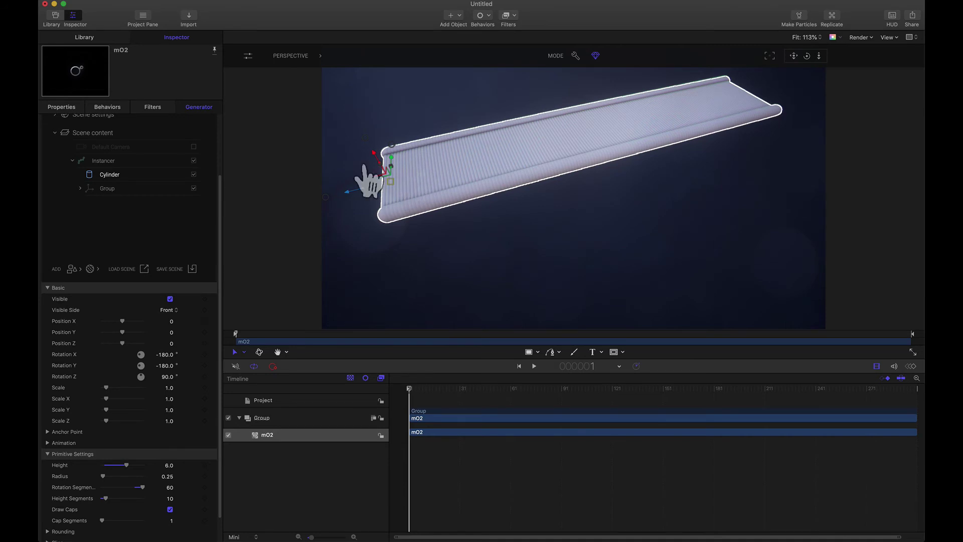
left_click_drag(106, 183, 104, 161)
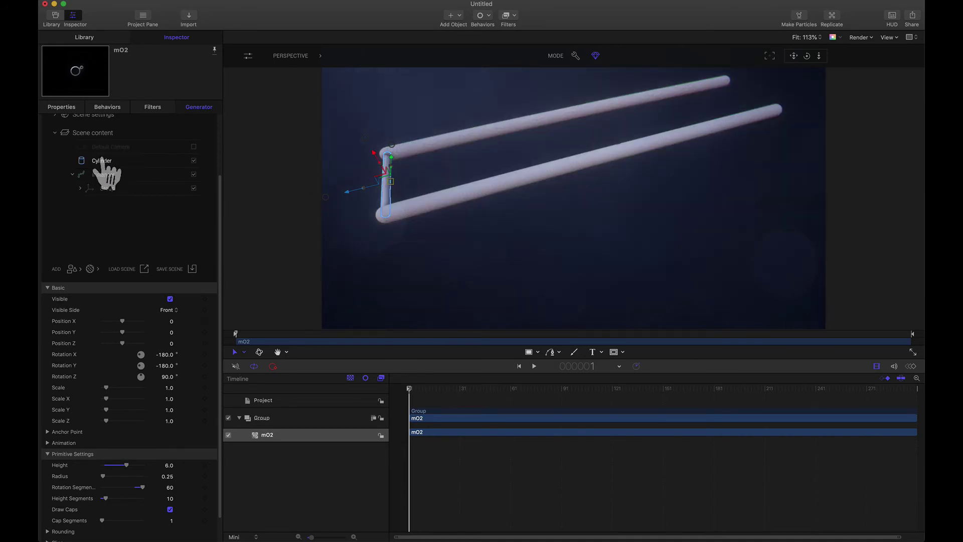
left_click(71, 270)
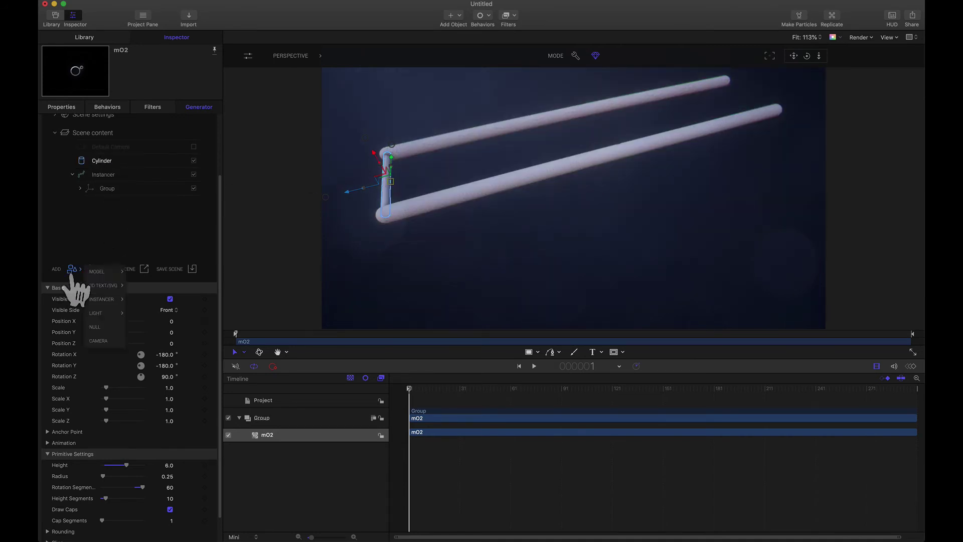
left_click(103, 289)
left_click_drag(101, 176, 91, 162)
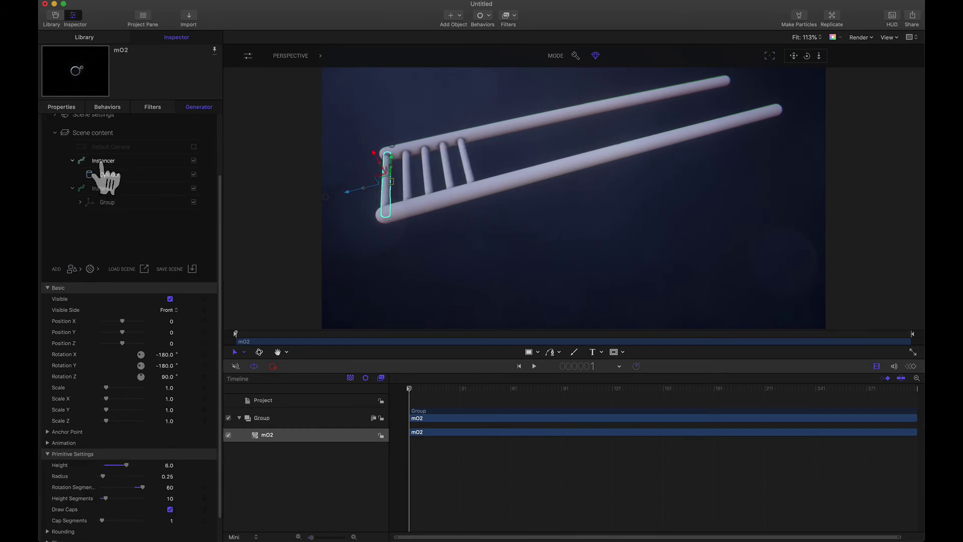
left_click_drag(399, 180, 478, 181)
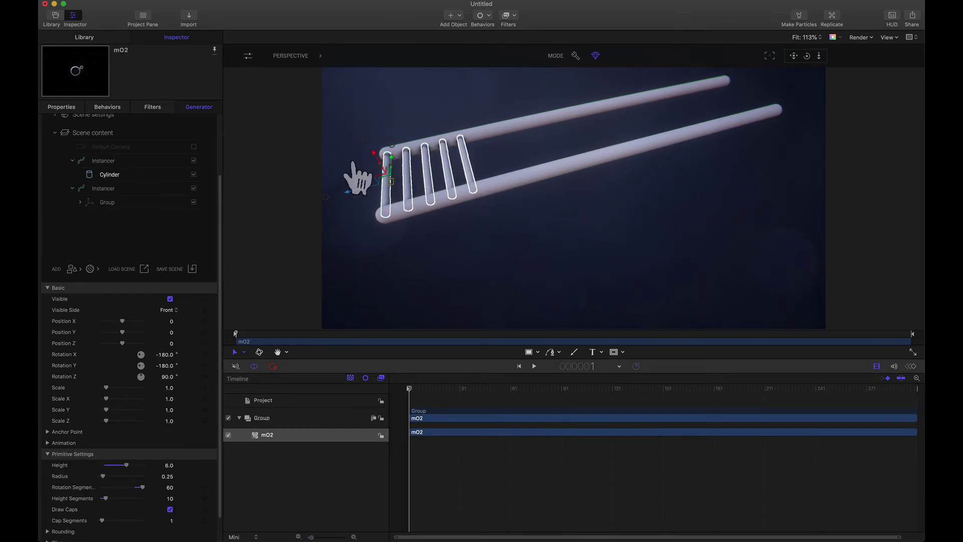
left_click(101, 161)
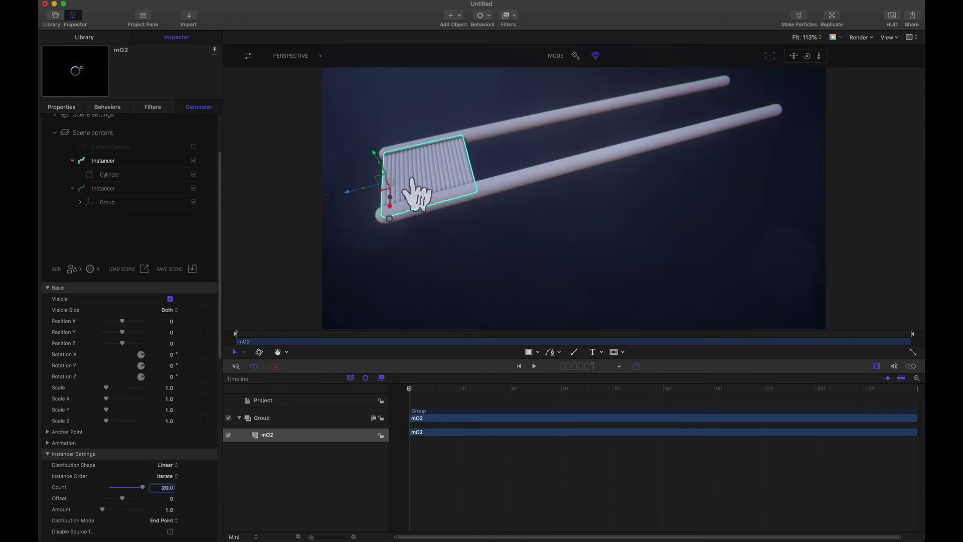
- Give the rung instancer End Position Z -30 and Count 15, then orbit to inspect the ladder
scroll(129, 448, "down", 5)
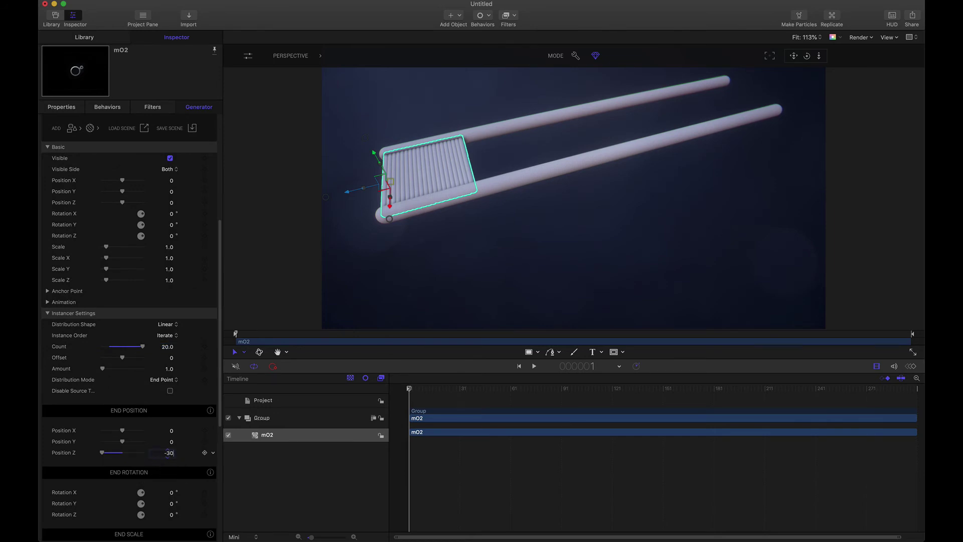
key("Return")
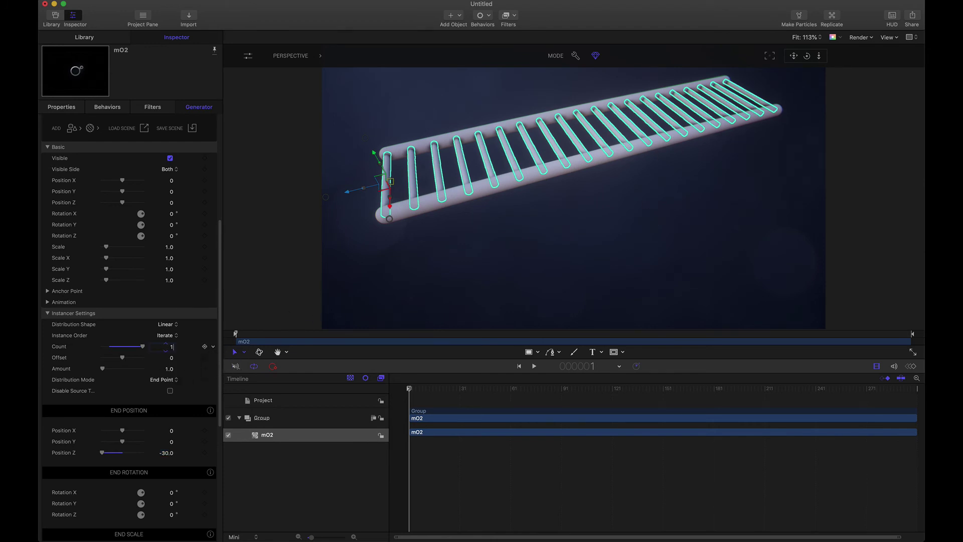
type("5")
key("Return")
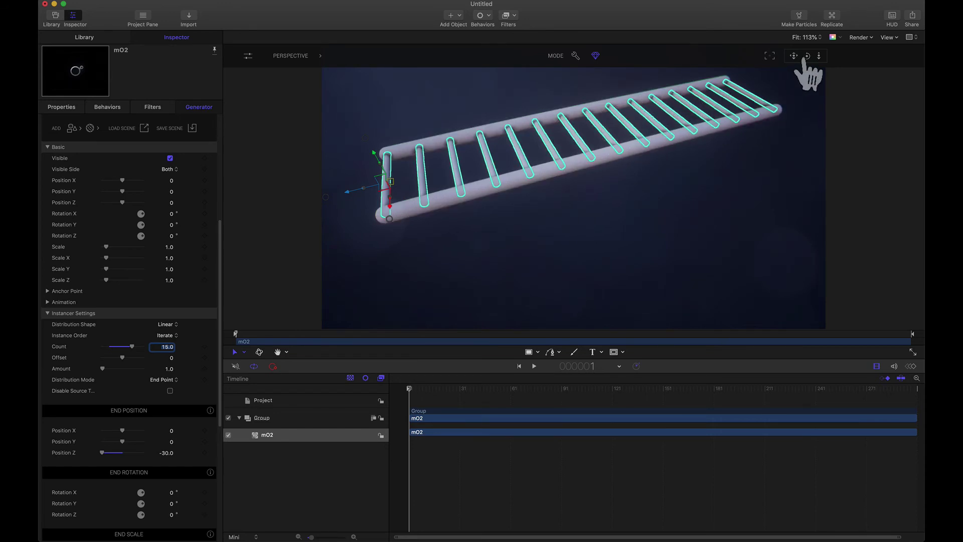
mouse_move(807, 56)
left_mouse_down()
mouse_move(806, 64)
mouse_move(794, 56)
left_mouse_up()
- Keyframe the rungs' End Rotation Z, setting it to 360 at frame 300
scroll(208, 172, "down", 10)
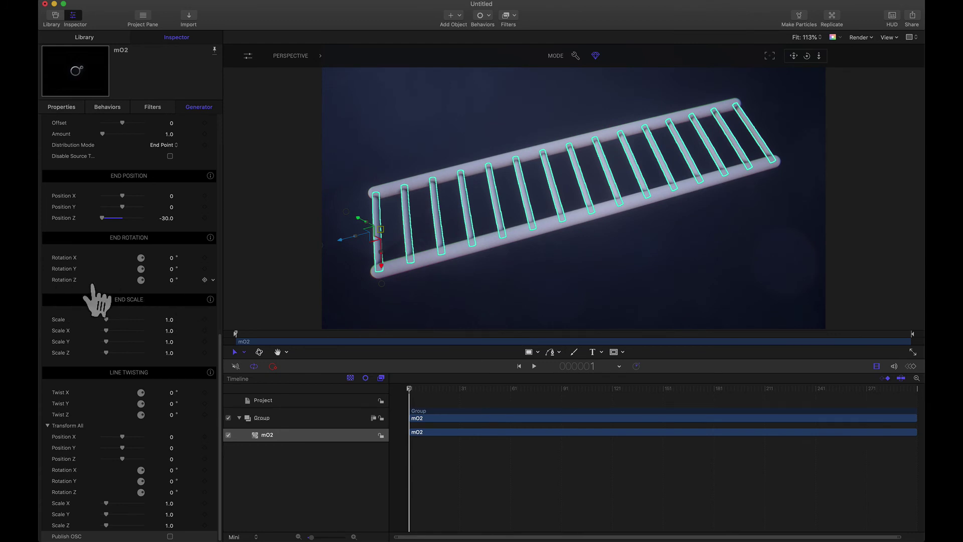
left_click(205, 279)
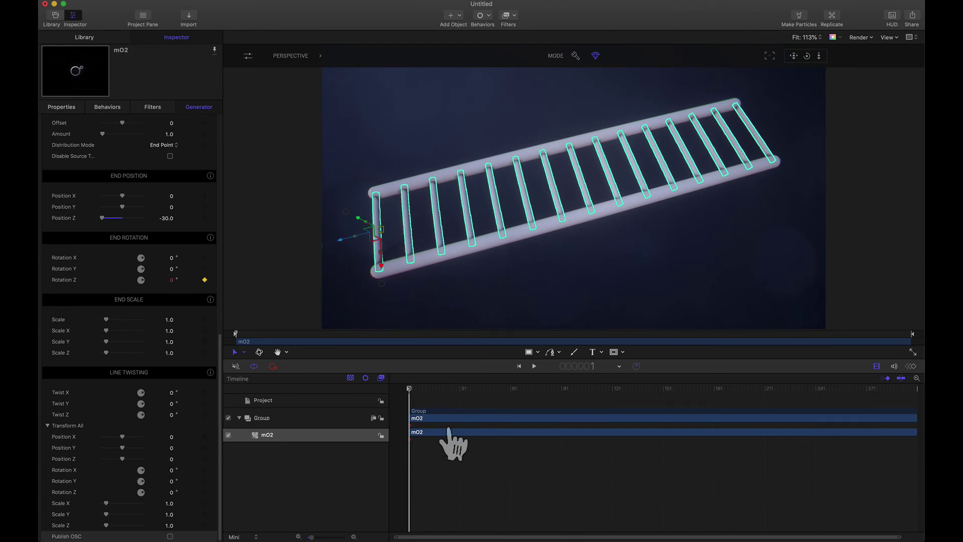
left_click_drag(560, 409, 929, 439)
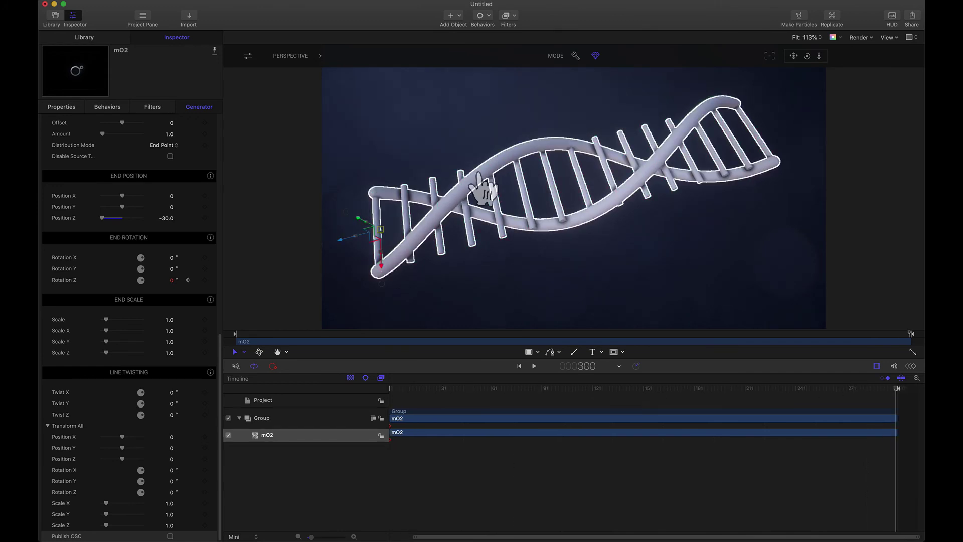
left_click(171, 279)
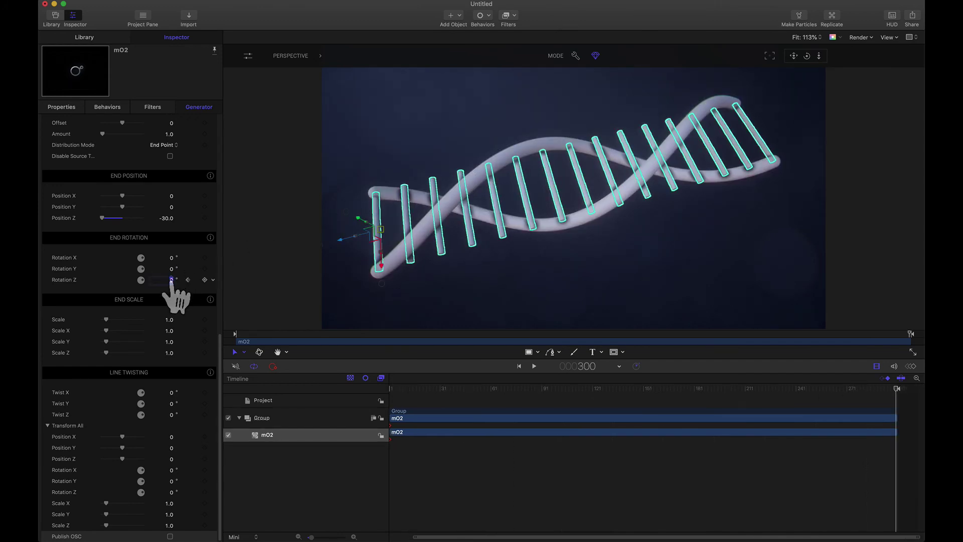
type("360")
key("Return")
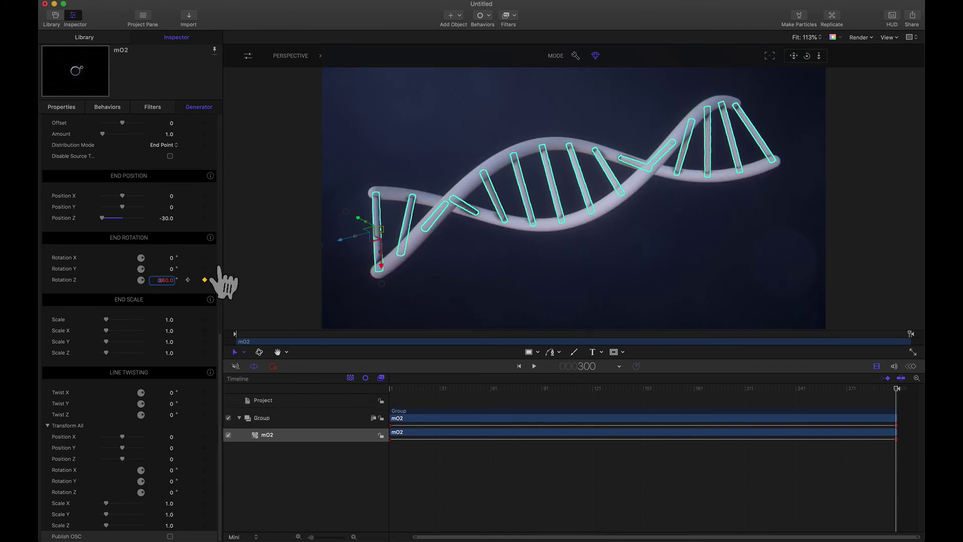
scroll(220, 273, "up", 15)
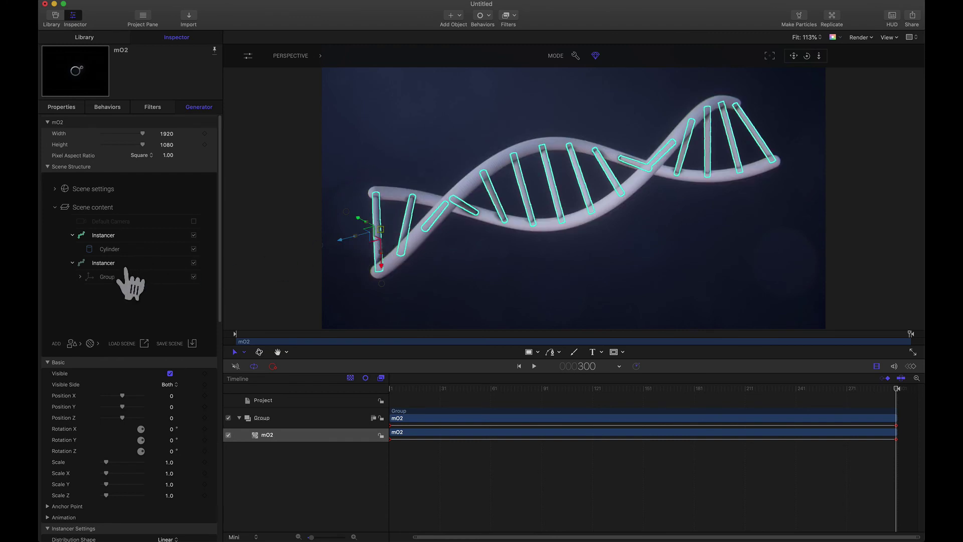
- Apply the blue Basic Surface 2 material to the Cylinder rungs
left_click(108, 249)
right_click(149, 250)
mouse_move(166, 287)
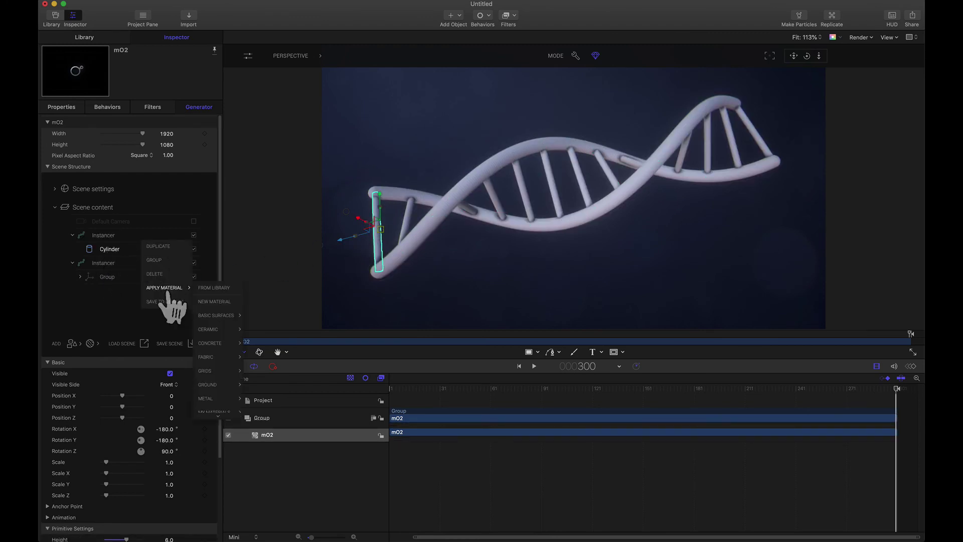
mouse_move(216, 315)
left_click(280, 331)
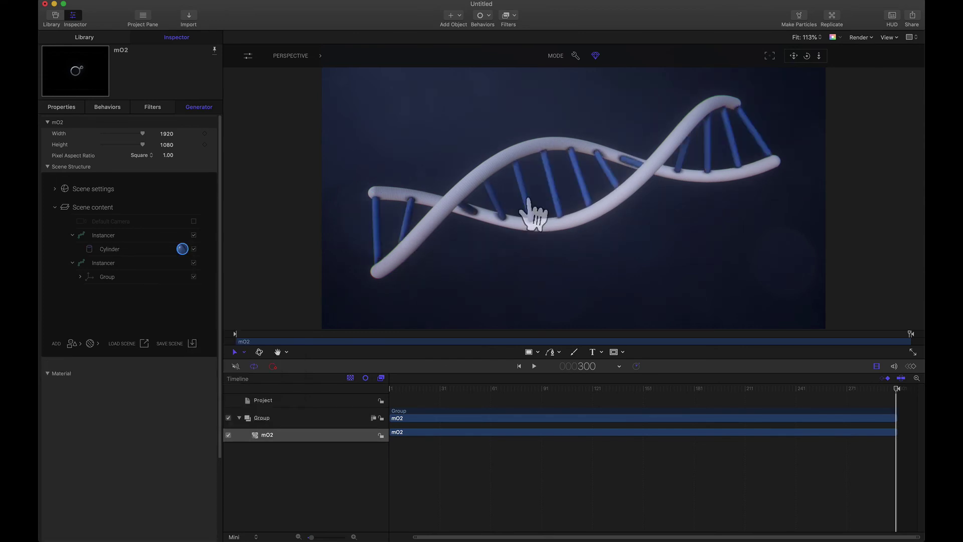
left_click(545, 232)
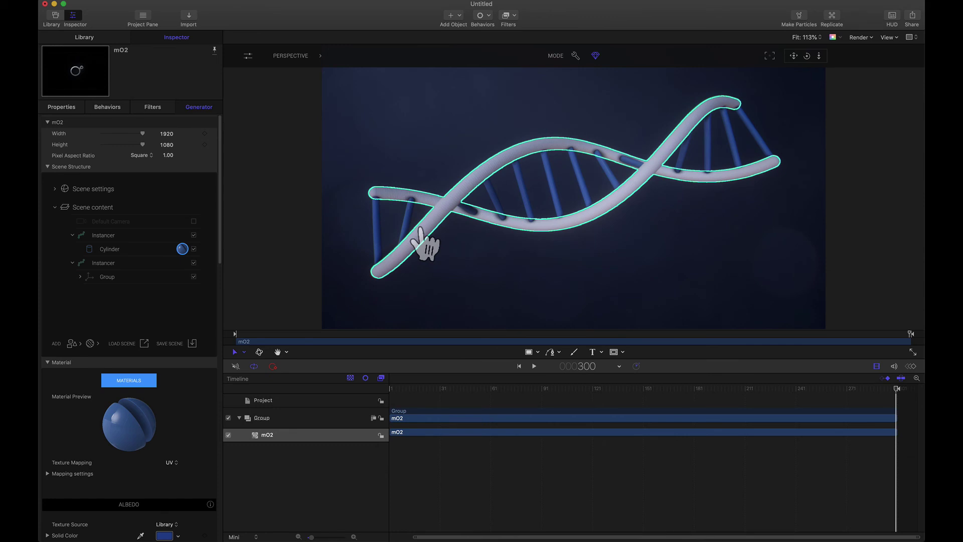
- Apply the red Basic Surface 23 material to the sphere Group strands
left_click(79, 276)
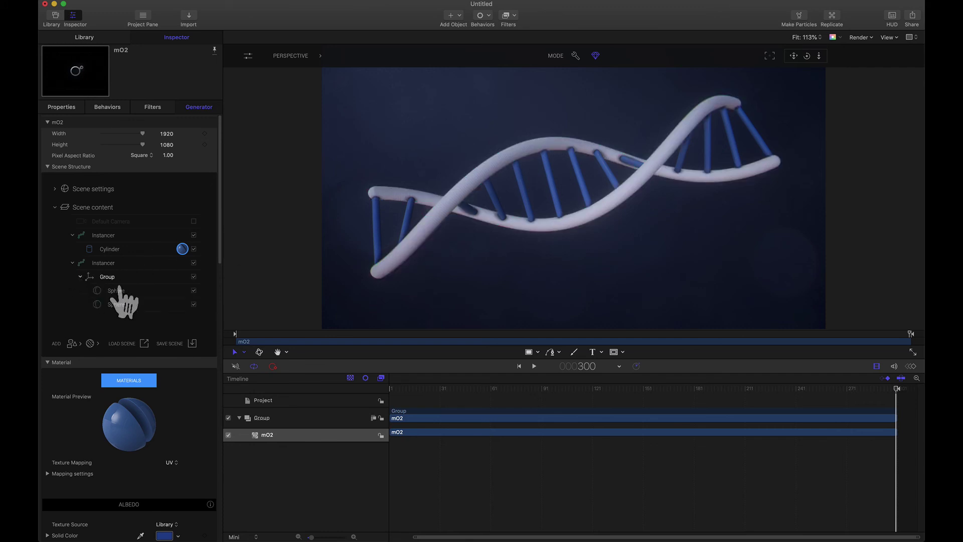
right_click(160, 279)
mouse_move(187, 317)
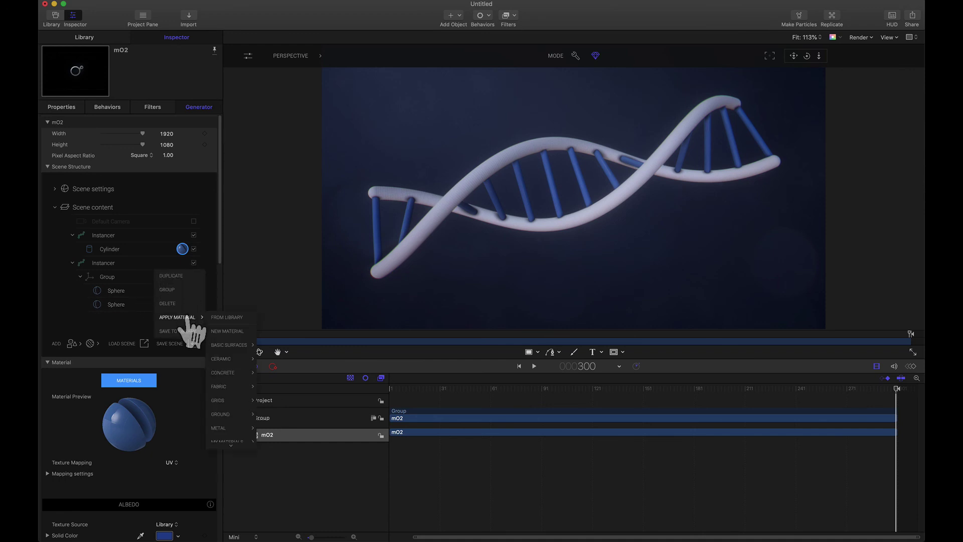
mouse_move(231, 346)
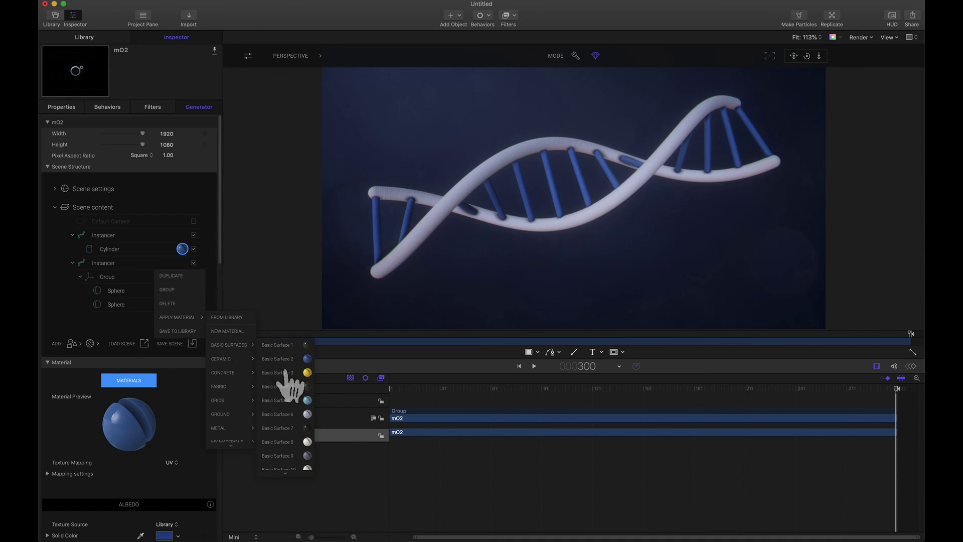
scroll(285, 386, "down", 5)
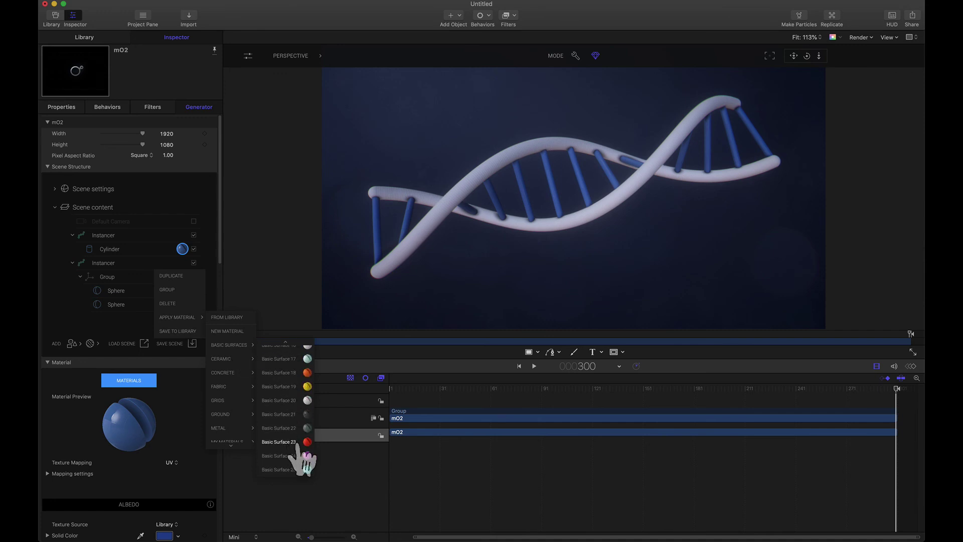
left_click(287, 442)
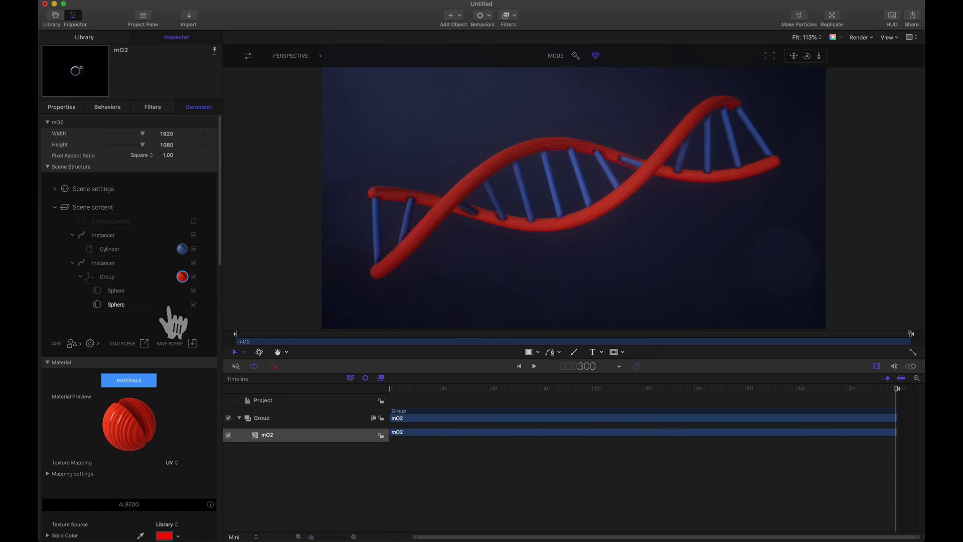
- Preview the helix twist from frame 1, then stop playback near the start
left_click_drag(408, 396, 333, 401)
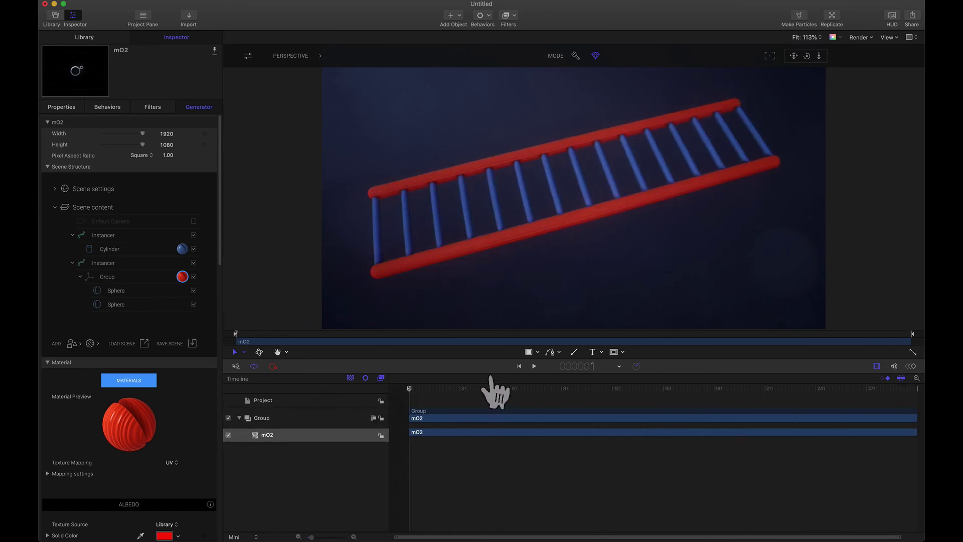
left_click(533, 367)
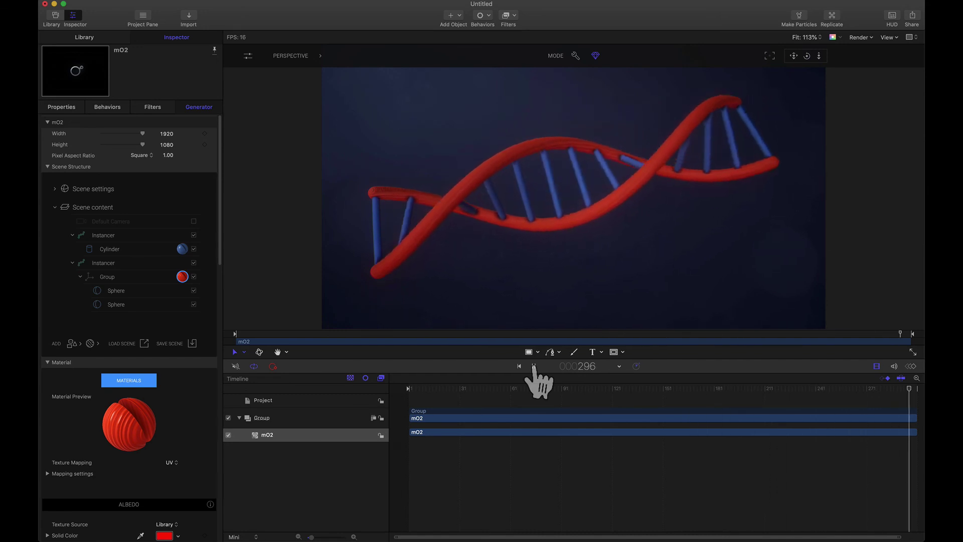
left_click(534, 367)
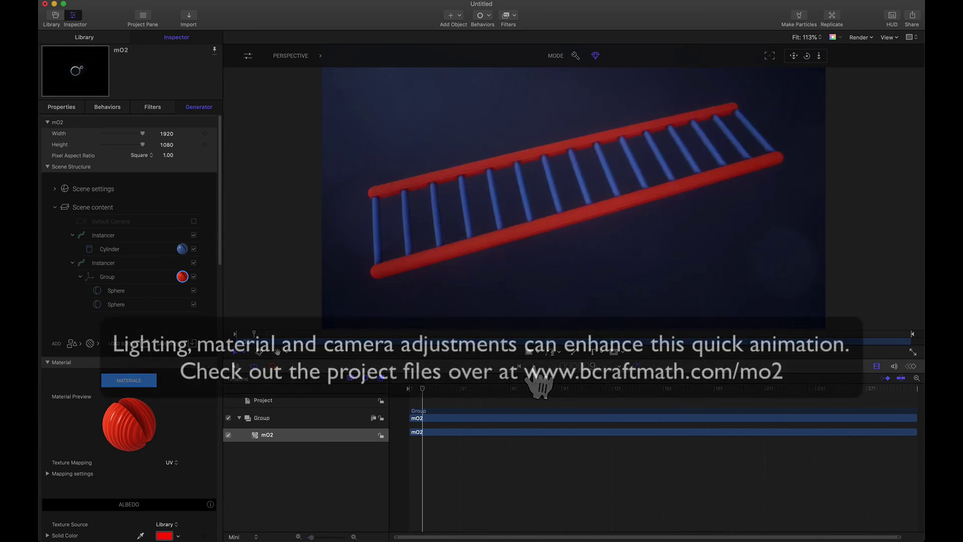